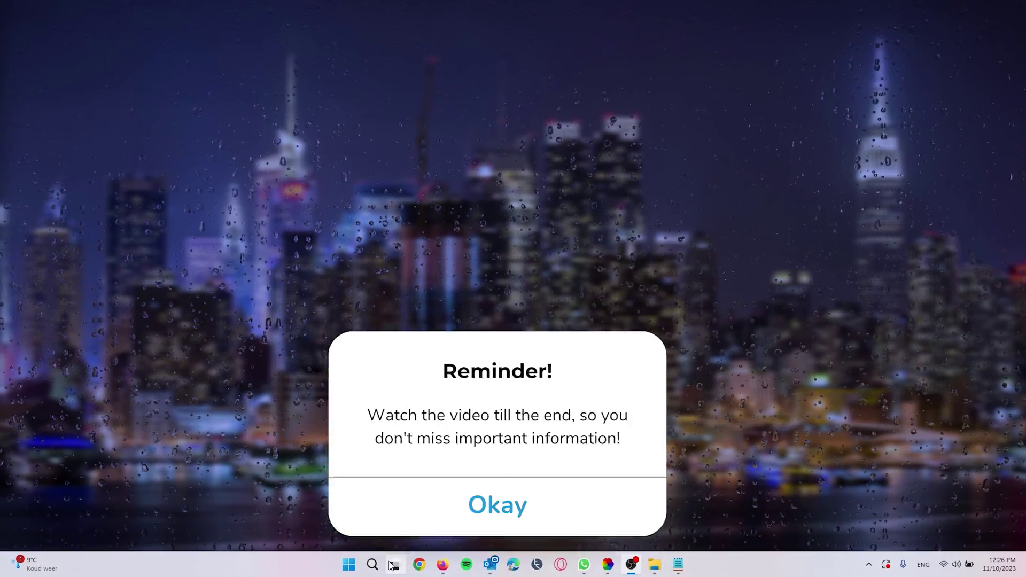
Step: Search Windows for "discord" and launch the Discord app
click(374, 566)
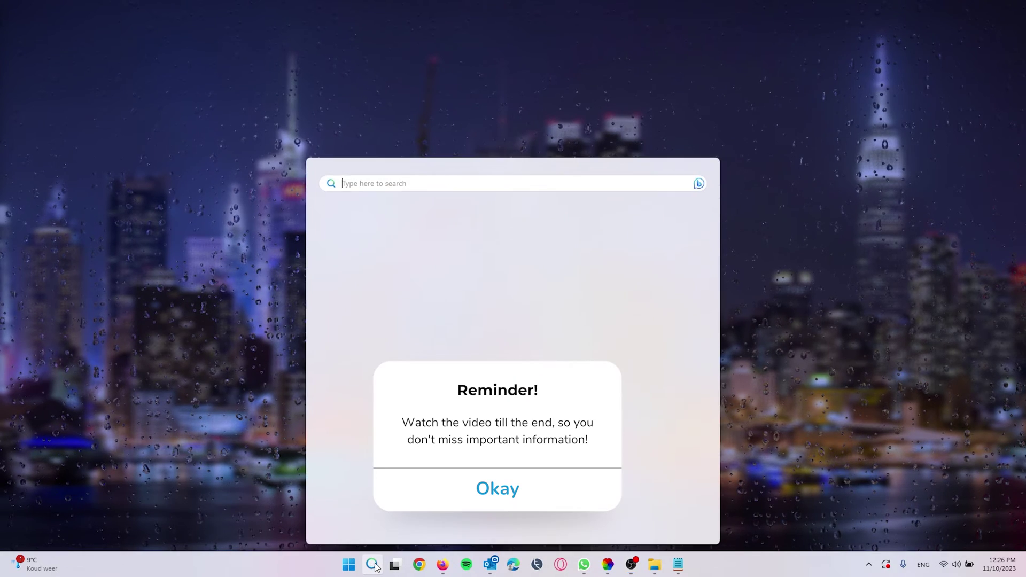
text(discord)
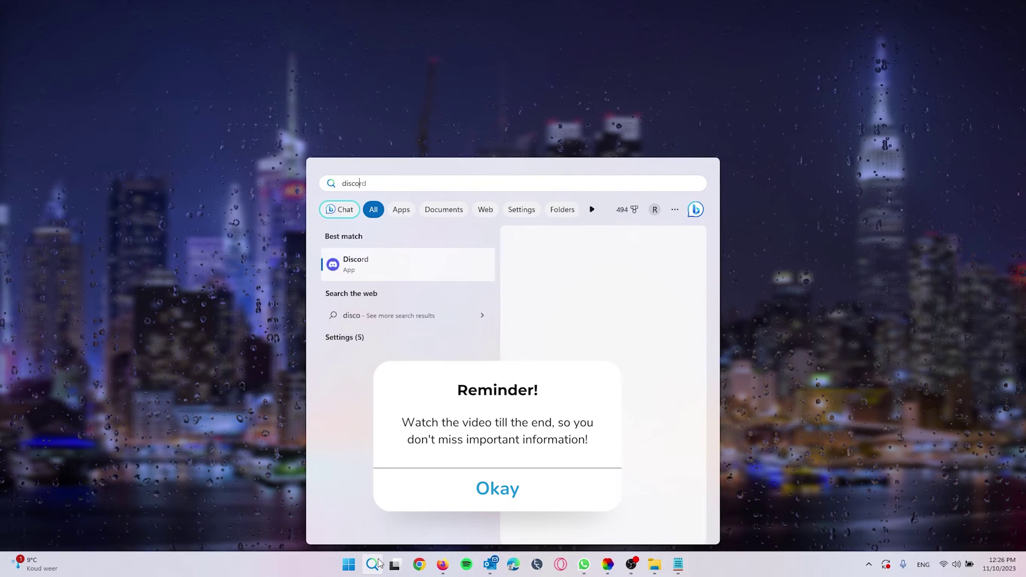
click(389, 268)
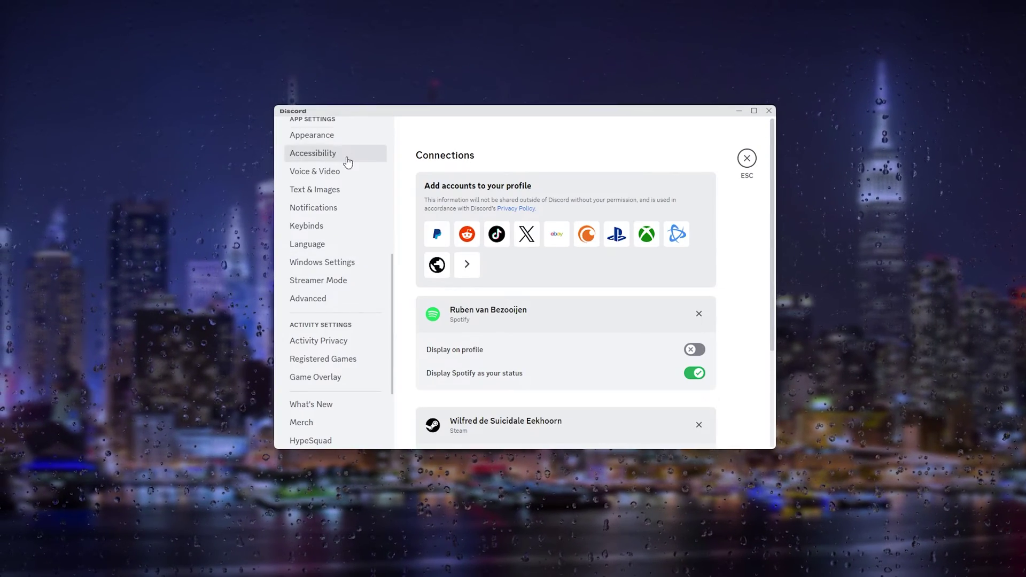
Step: Leave the settings page left open in Discord, reopen the user settings and go to the Connections page
scroll(348, 160, up, 10)
click(746, 158)
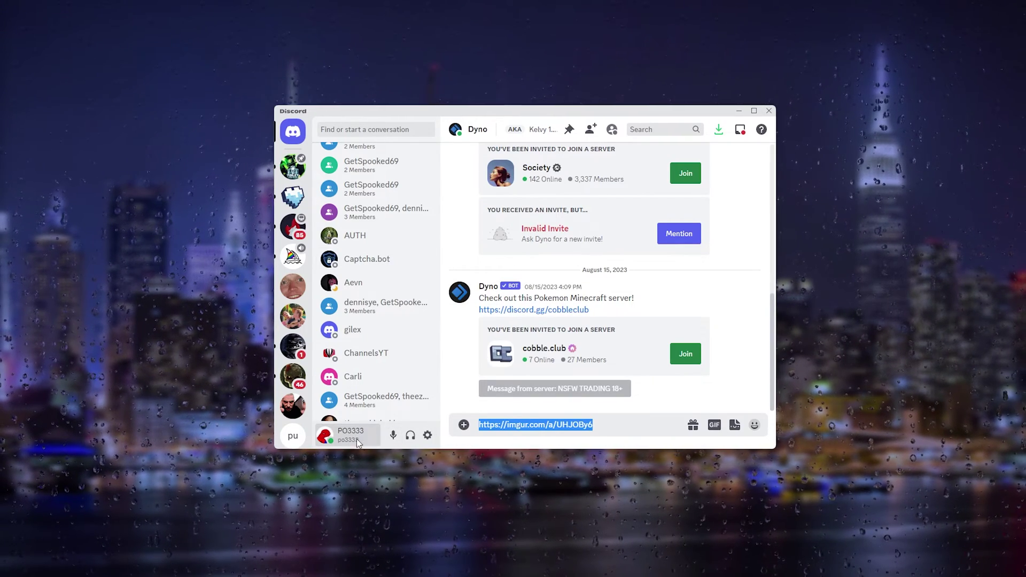
click(429, 435)
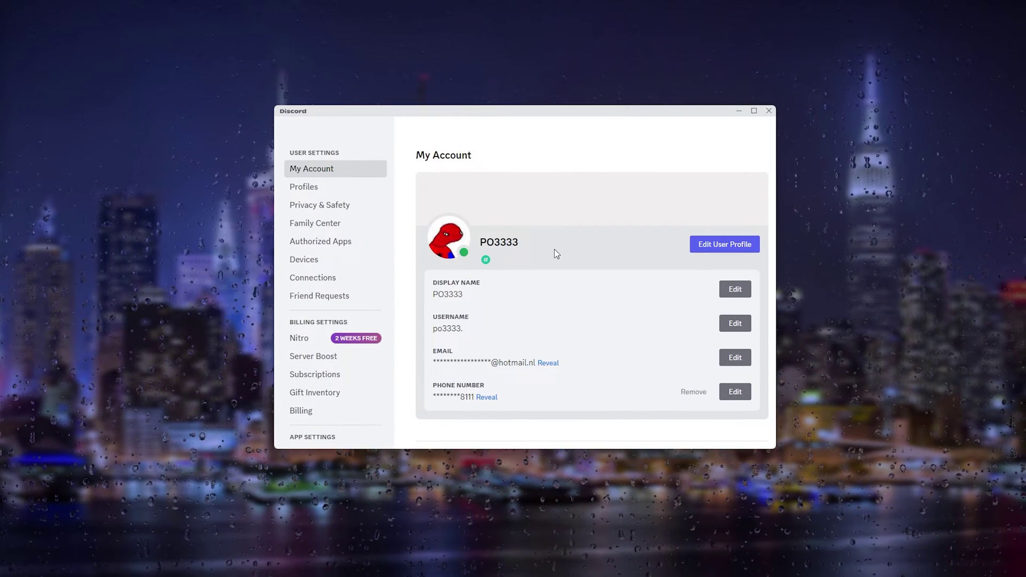
scroll(348, 271, down, 3)
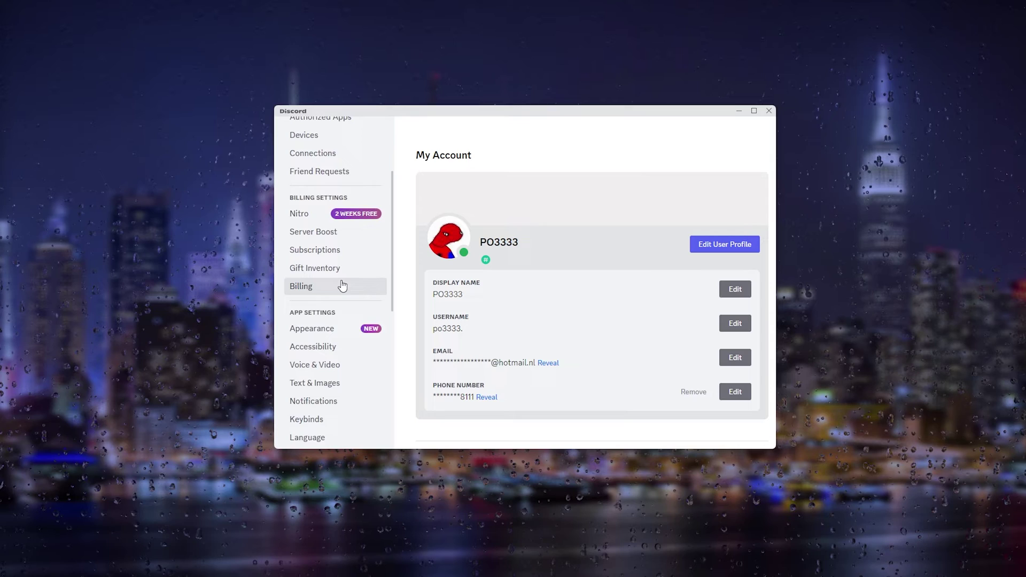
scroll(340, 286, down, 3)
scroll(341, 286, up, 3)
scroll(342, 289, up, 3)
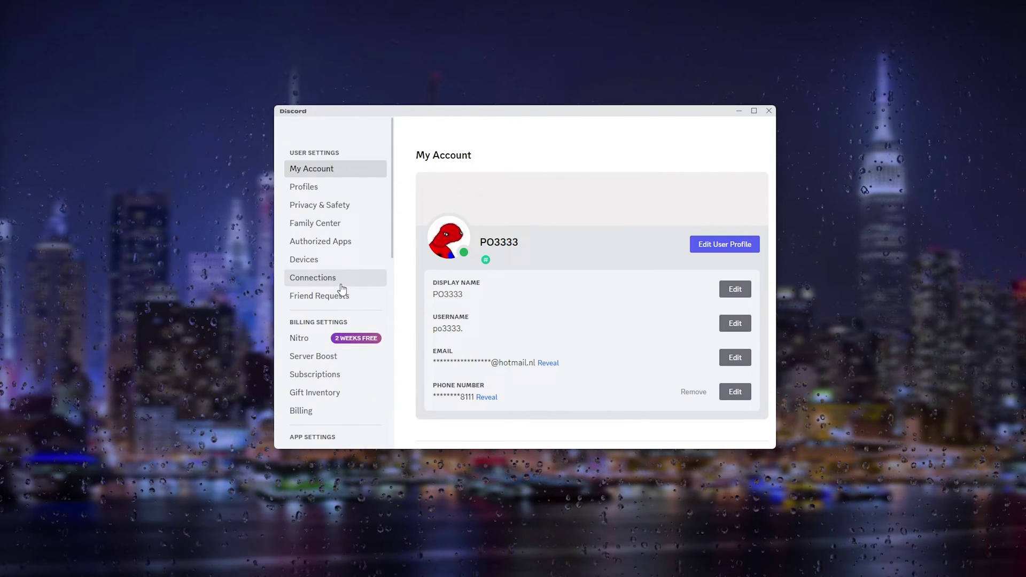
click(334, 279)
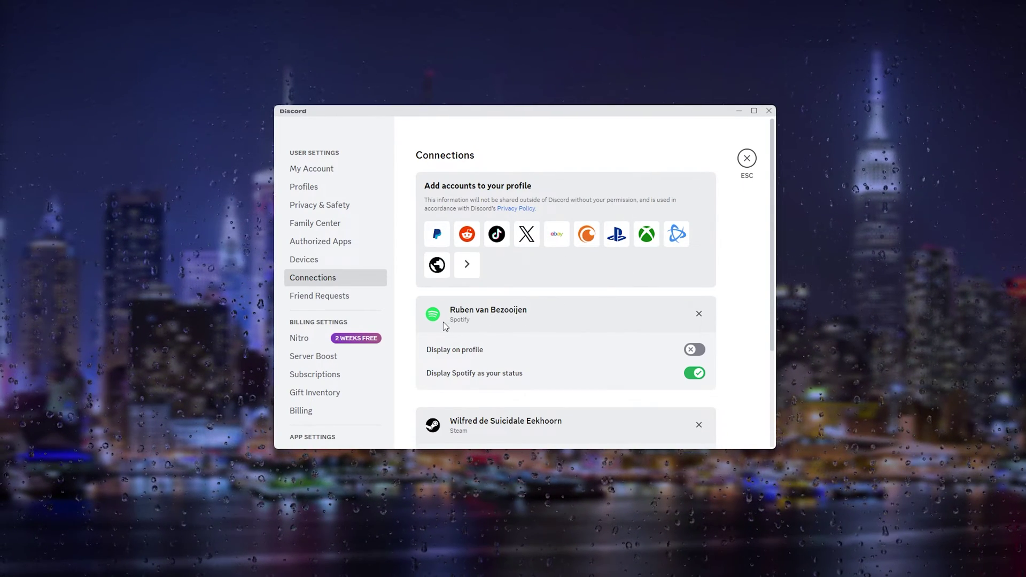
Step: Disconnect the Spotify account from Discord and link it again with Display on profile turned on
click(700, 314)
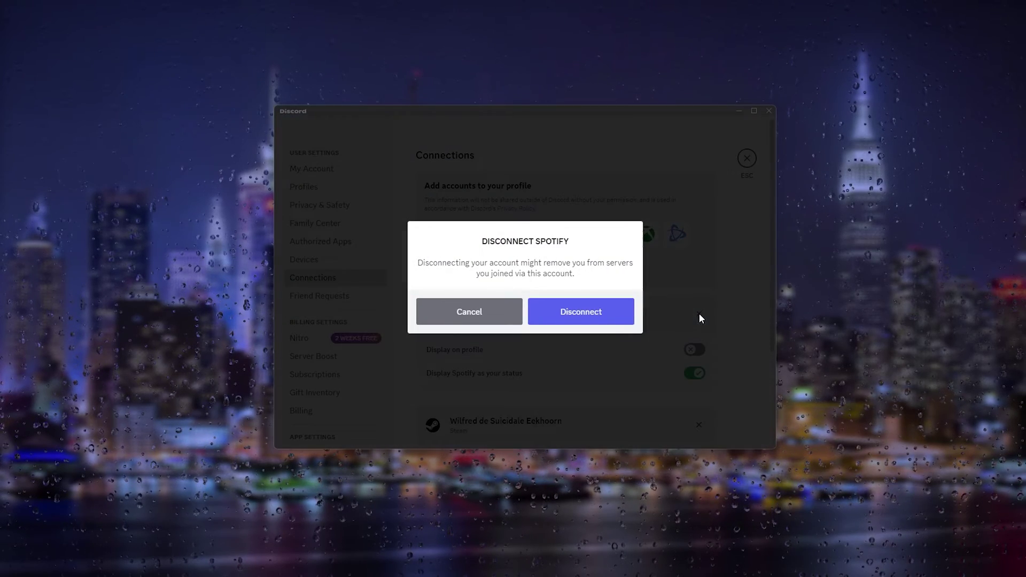
click(582, 313)
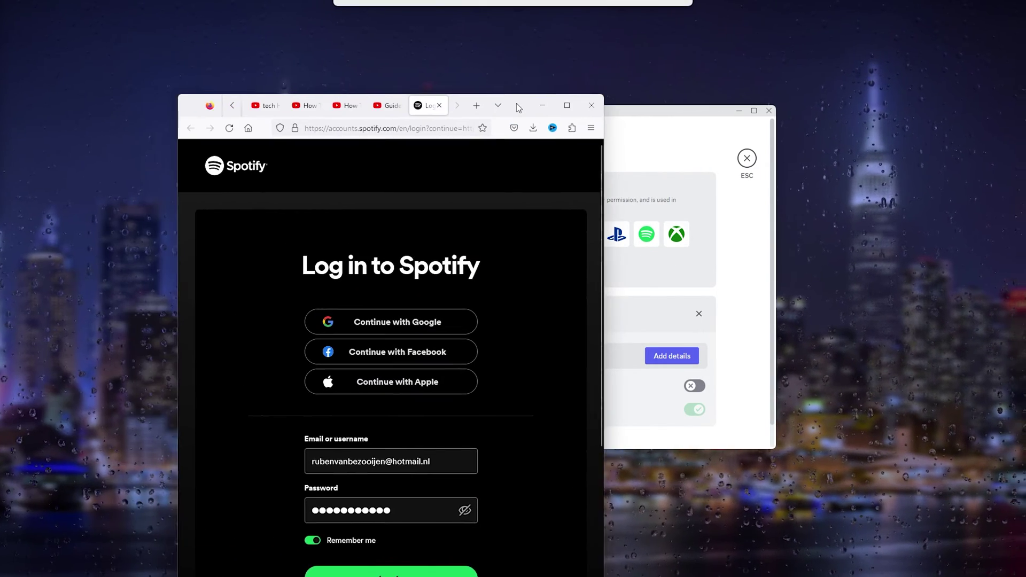
drag(522, 105, 0, 26)
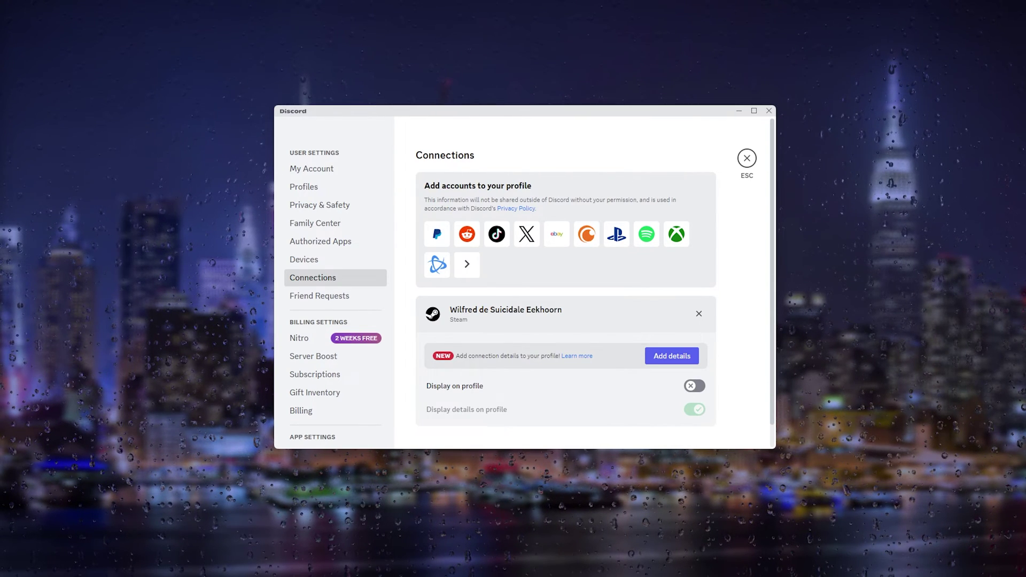
drag(446, 115, 429, 114)
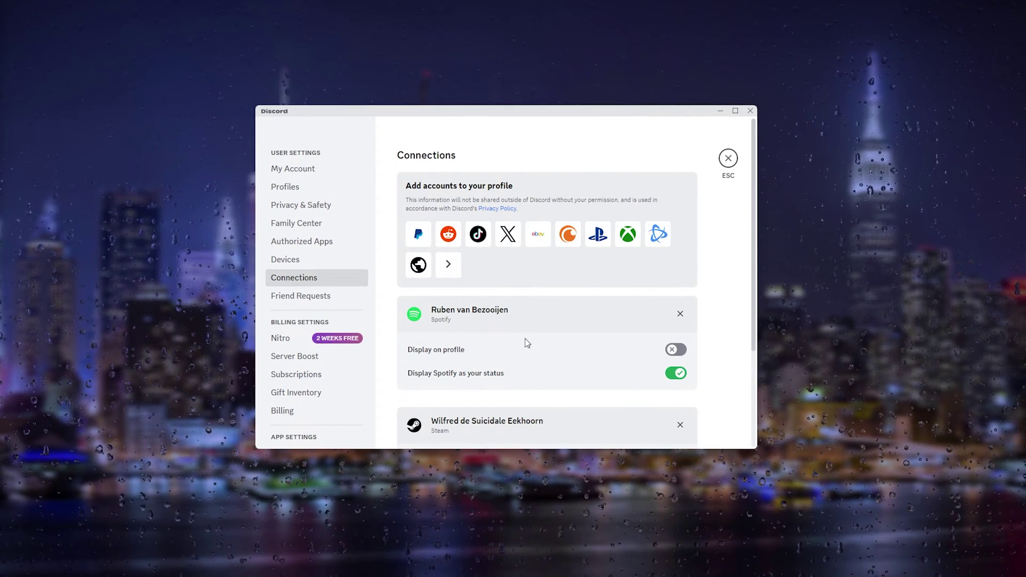
drag(504, 113, 500, 113)
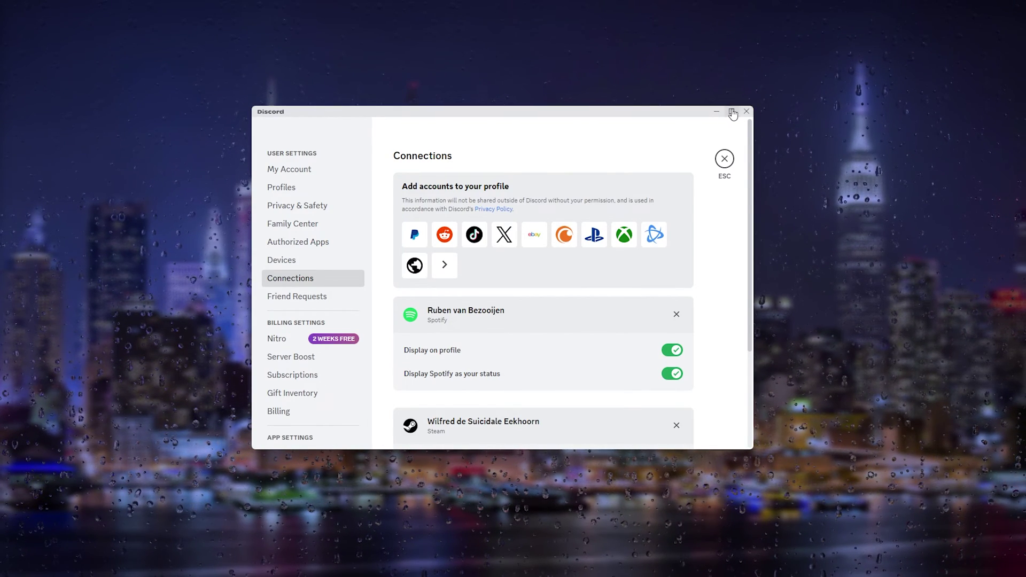
Step: Minimize Discord, switch to Windows Task Manager and end the Discord (32 bit) task
click(717, 112)
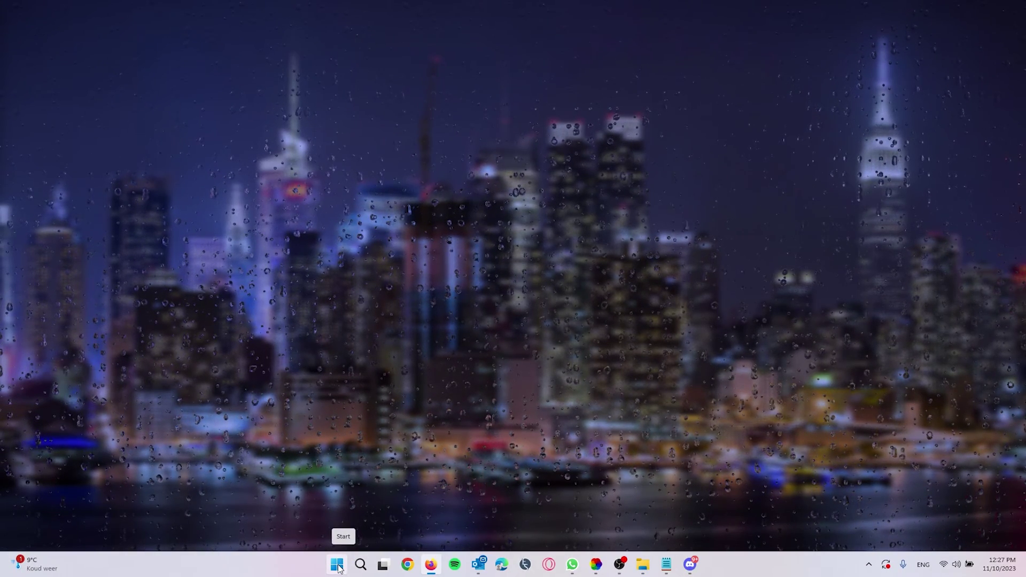
right_click(338, 568)
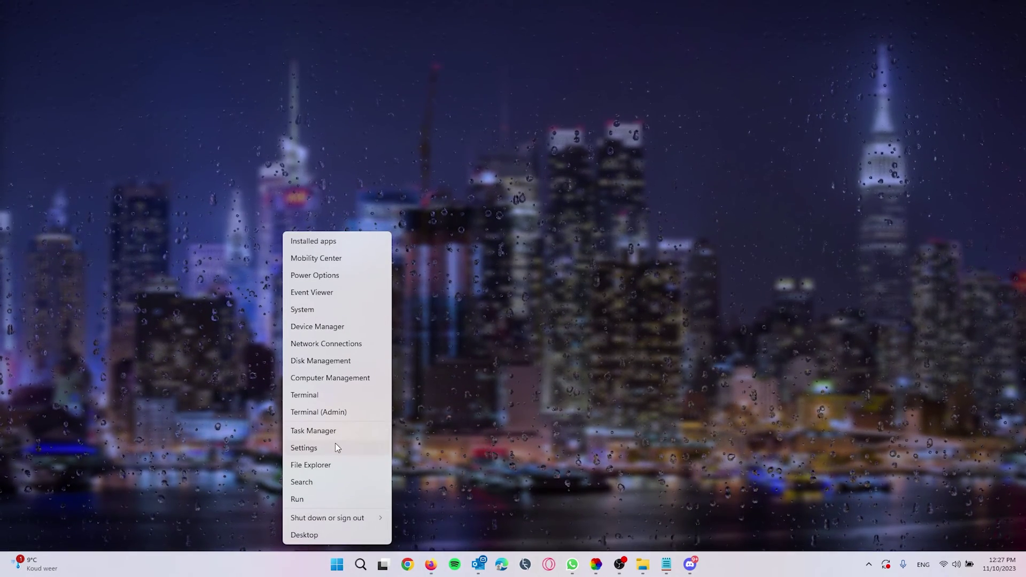
click(337, 447)
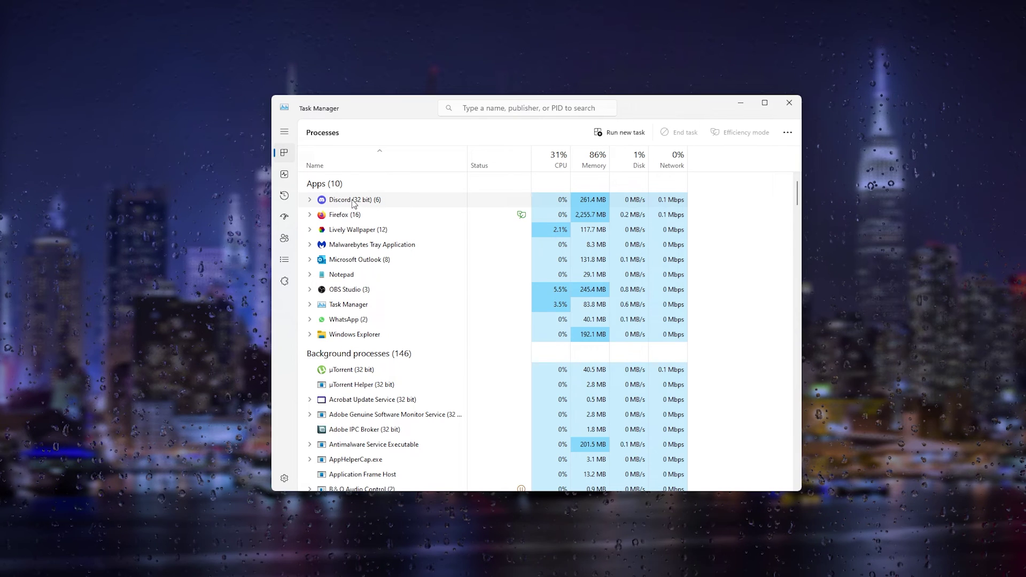
right_click(353, 204)
click(384, 229)
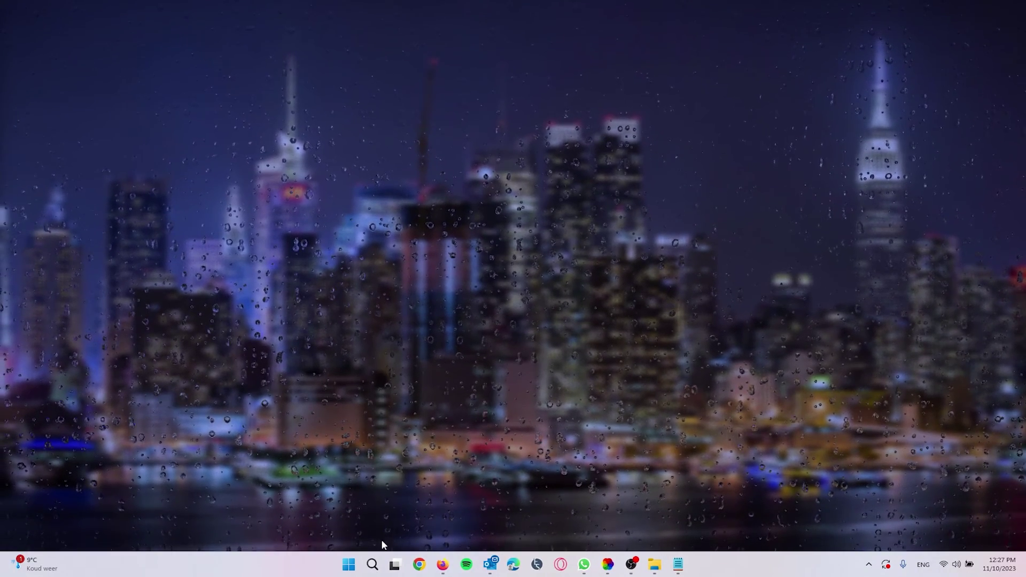
Step: Open the installed apps list in Windows Settings, filter it for "discord" and uninstall Discord
click(374, 564)
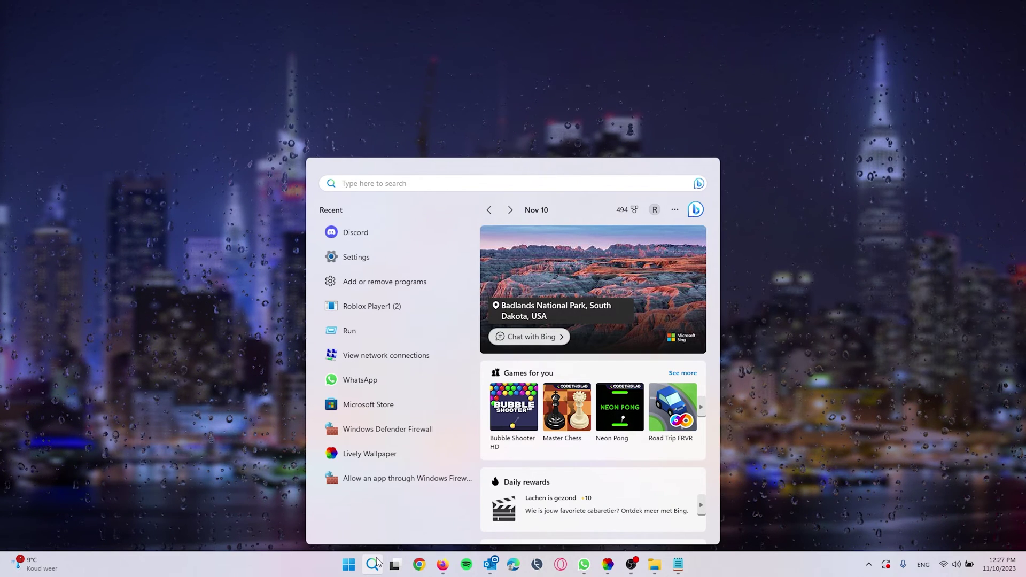
text(add)
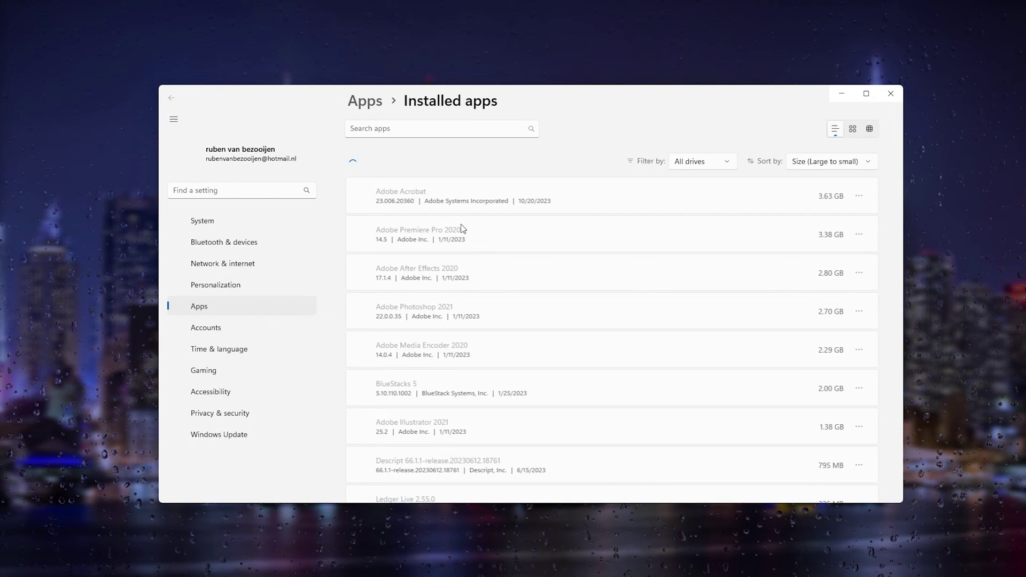
click(452, 151)
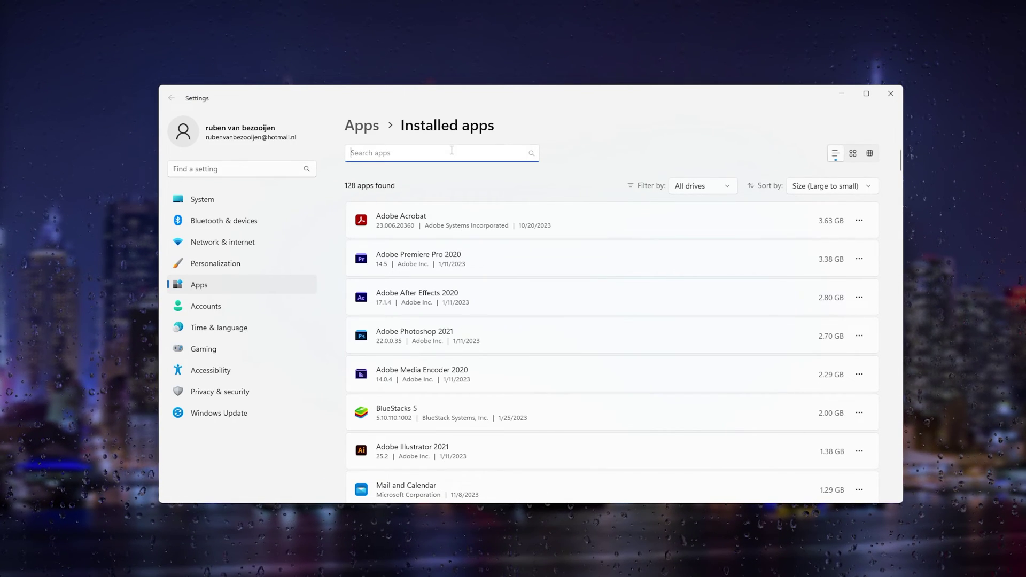
text(discor)
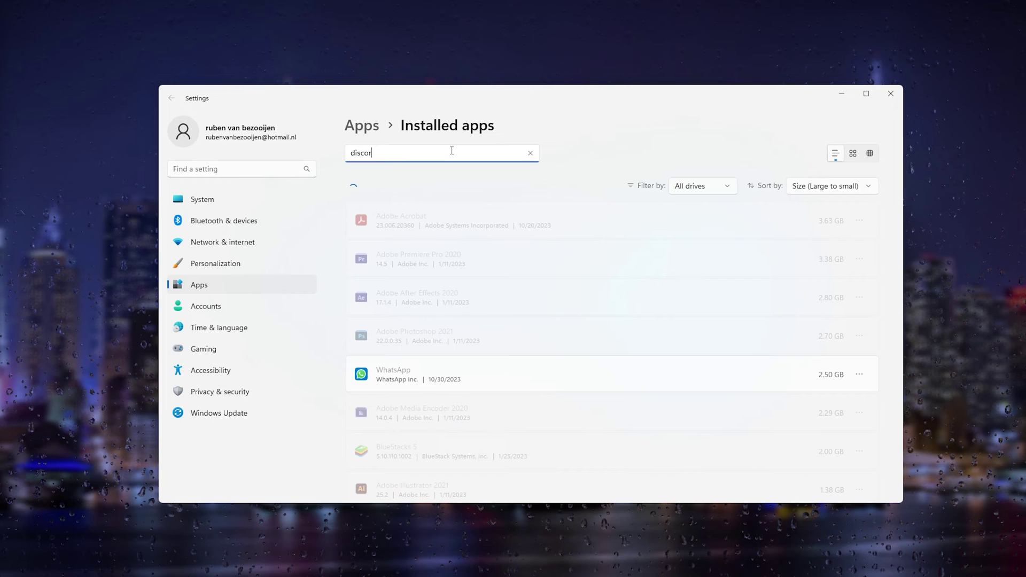
text(d)
click(861, 222)
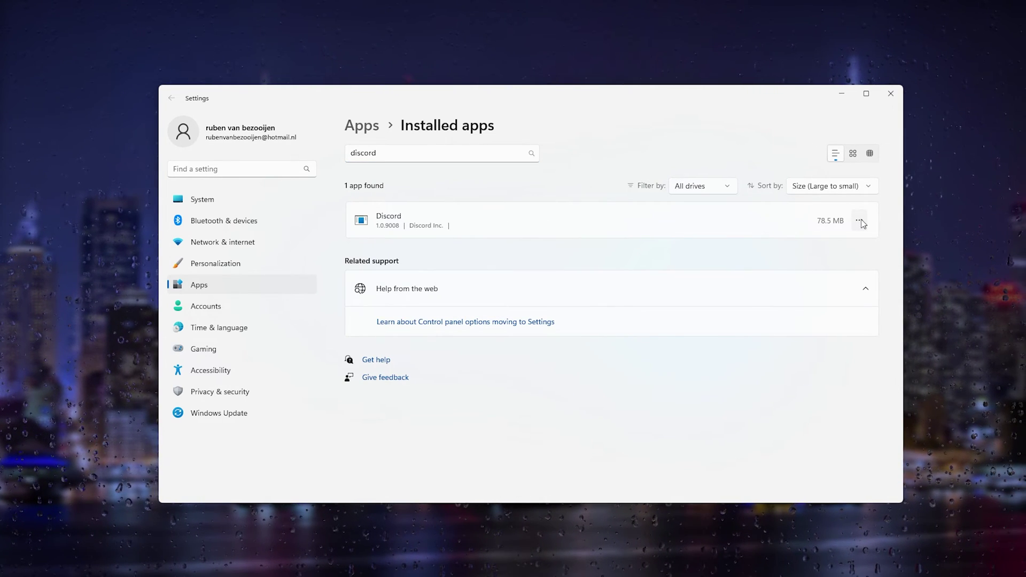
click(748, 260)
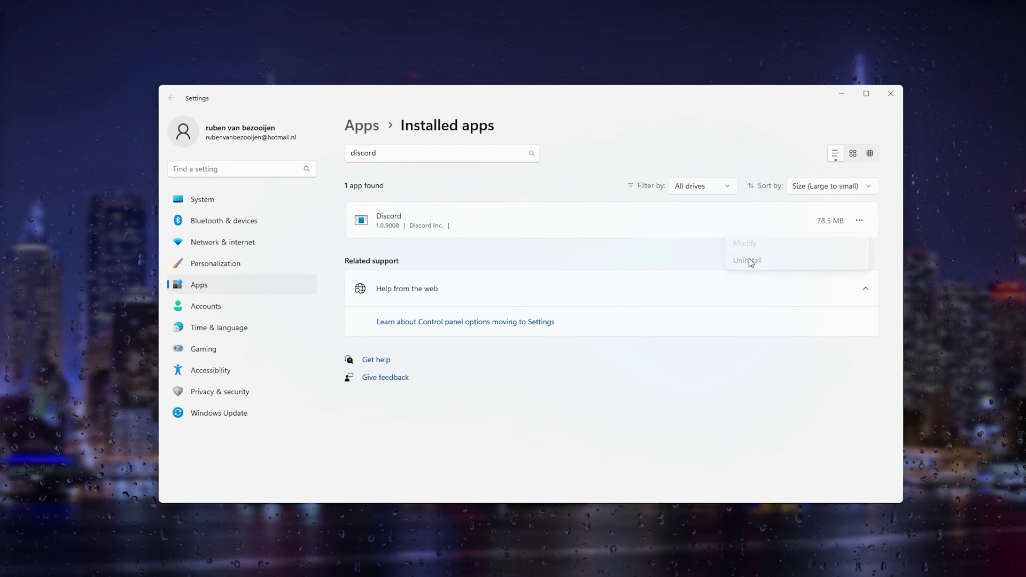
click(832, 278)
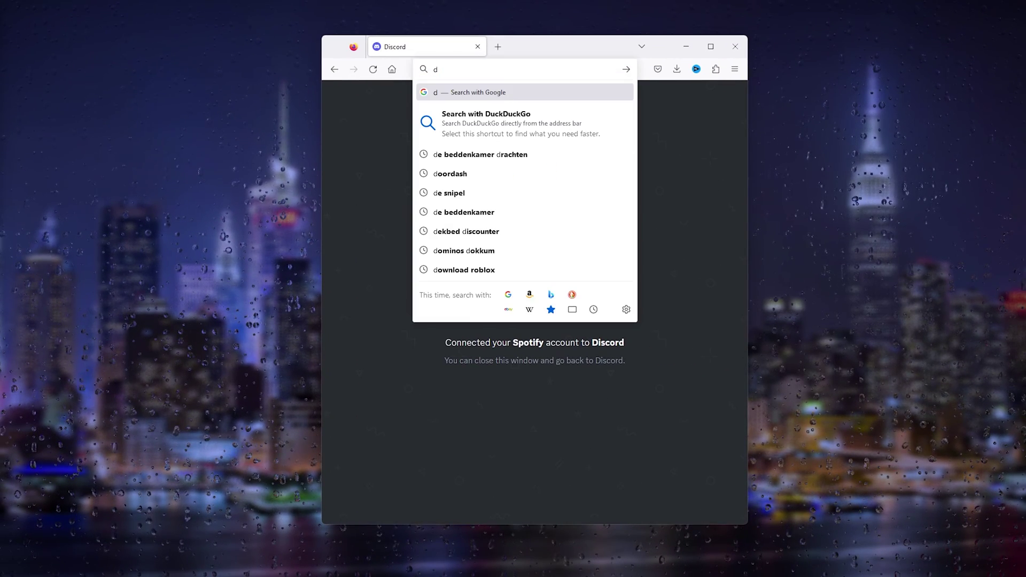
Step: Search the web for "discord" in Firefox, download the Windows installer from discord.com and run DiscordSetup.exe
text(iscord)
key(Return)
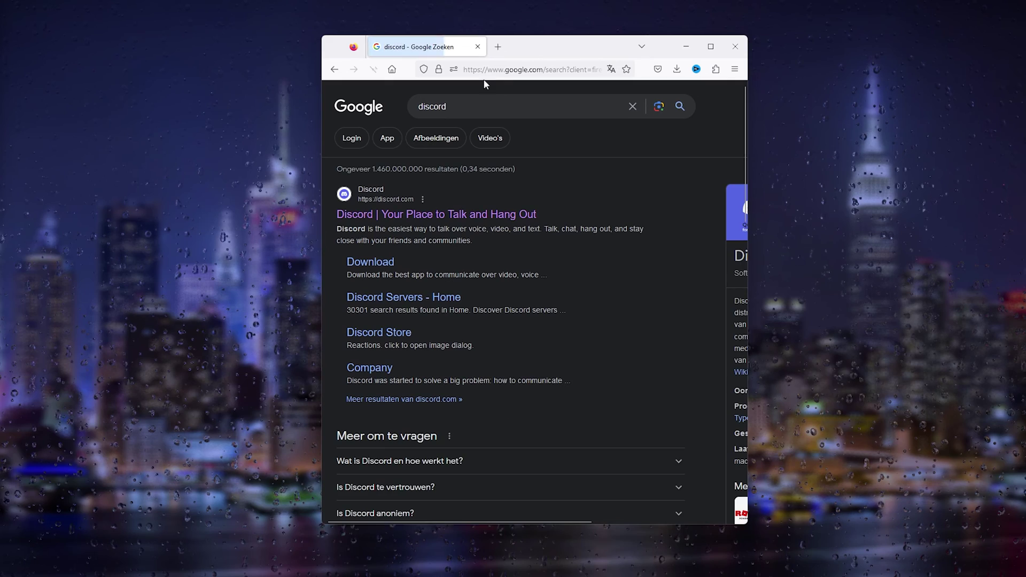
click(359, 215)
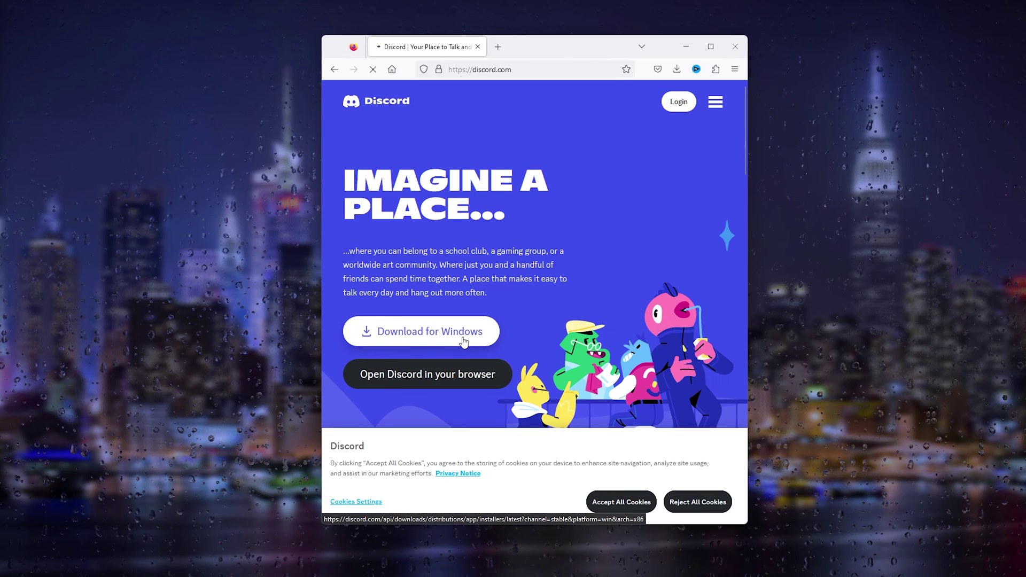
click(463, 343)
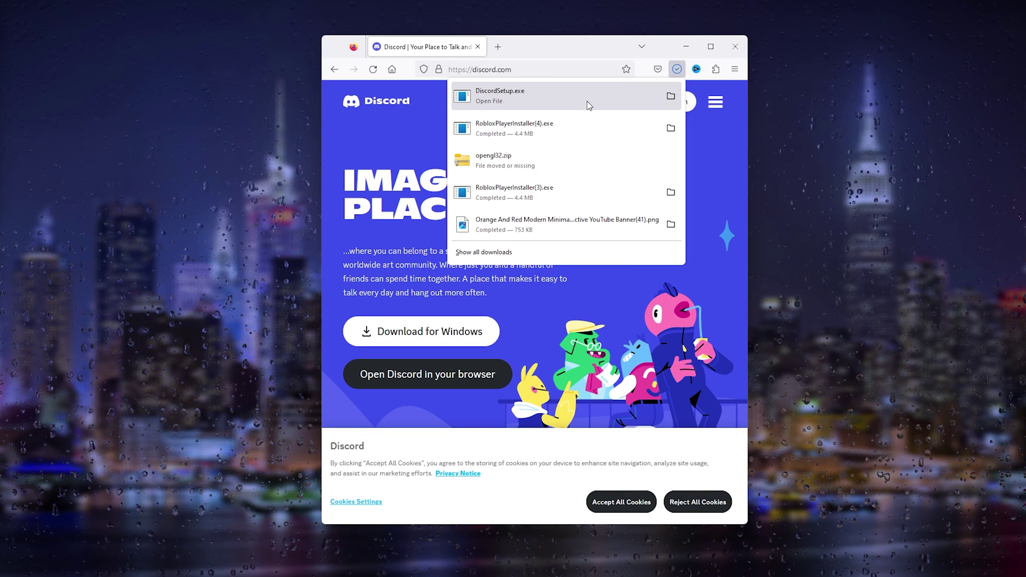
click(534, 90)
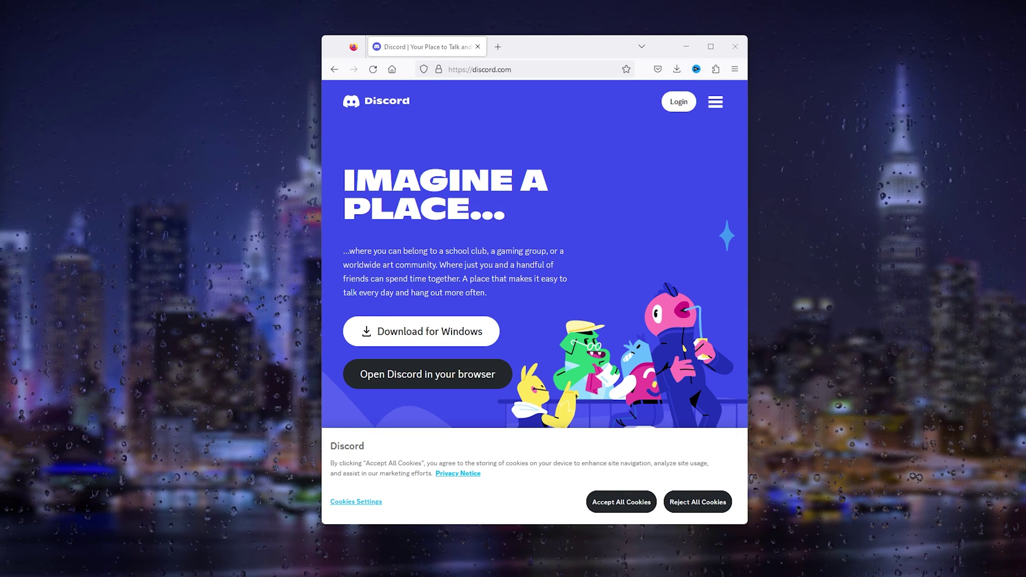